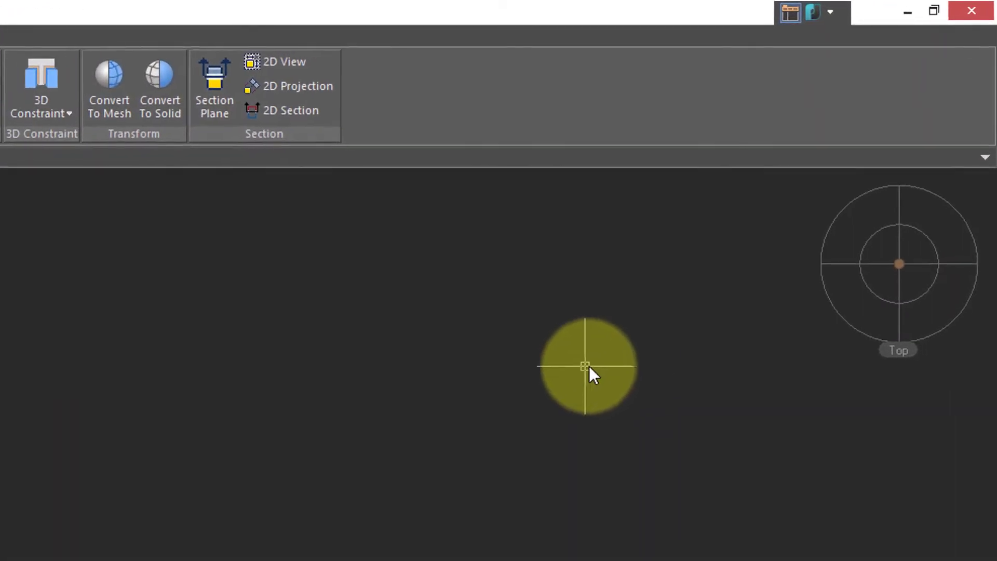
Bring up the ViewCube's corner control for the south-east isometric view.
{"action": "mouse_move", "coordinate": [855, 296]}
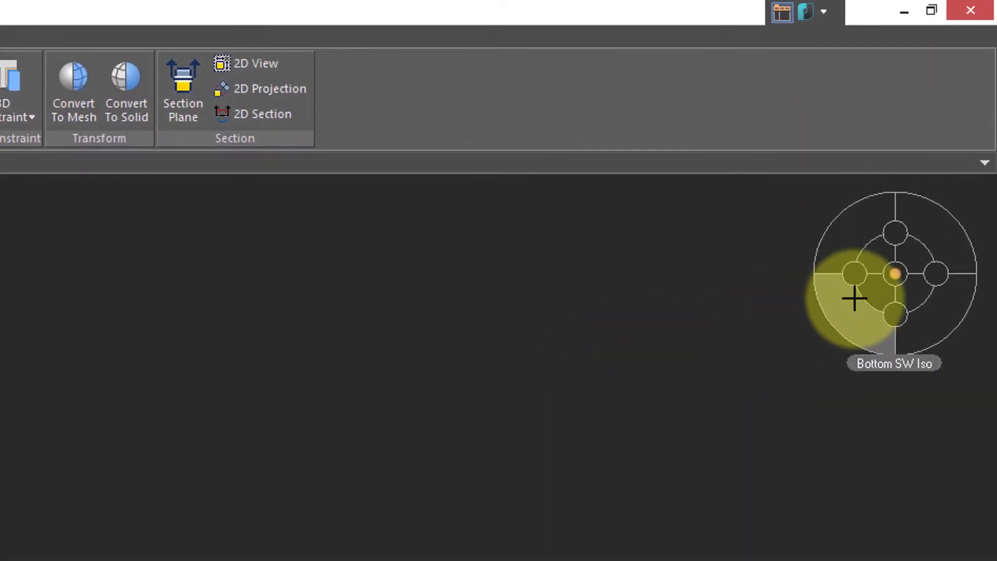
Switch to the south-east isometric view and start the Box solid command.
{"action": "left_click", "coordinate": [910, 294]}
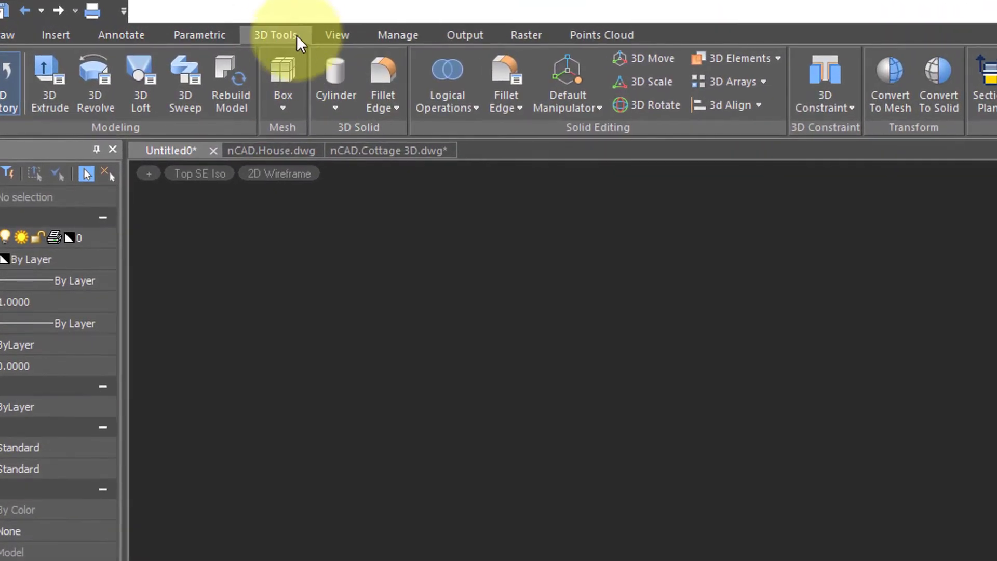
{"action": "left_click", "coordinate": [339, 104]}
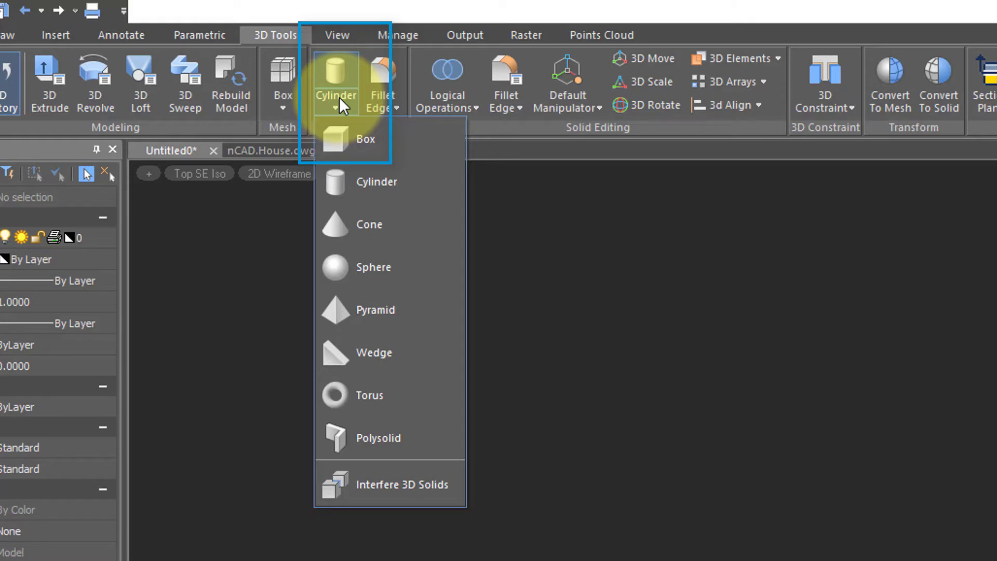
{"action": "left_click", "coordinate": [349, 138]}
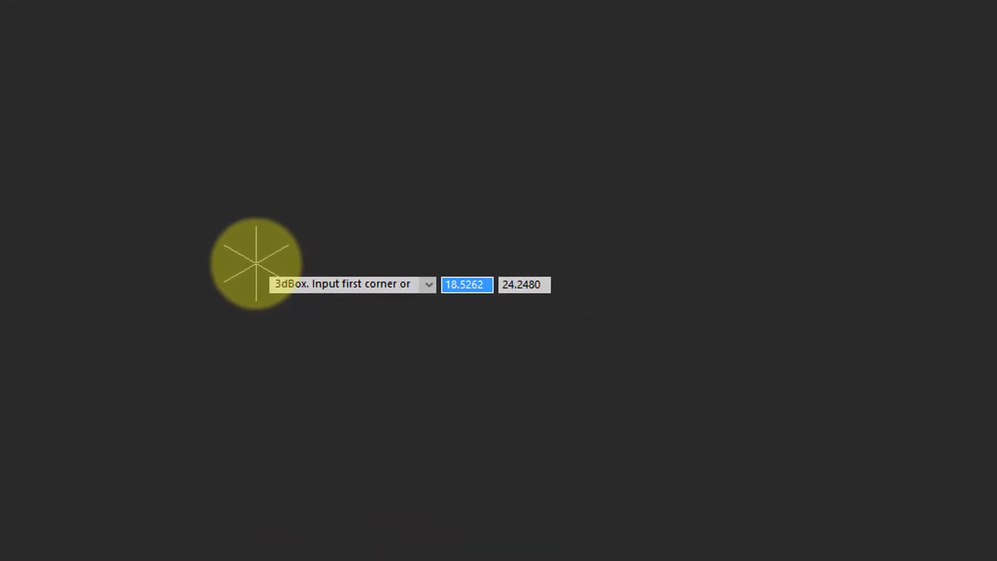
Draw the box by picking two opposite base corners, then its height.
{"action": "left_click", "coordinate": [256, 264]}
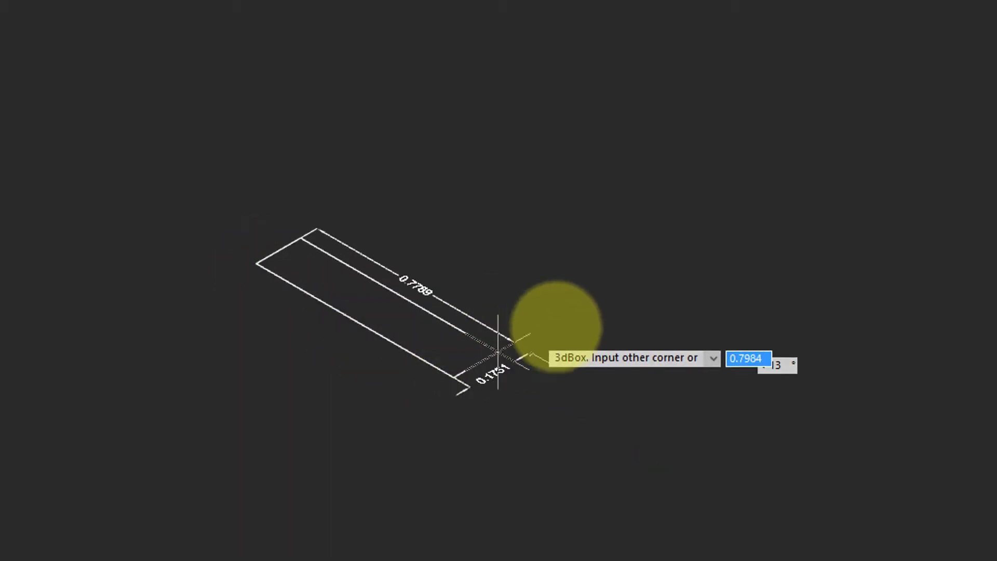
{"action": "left_click", "coordinate": [600, 298]}
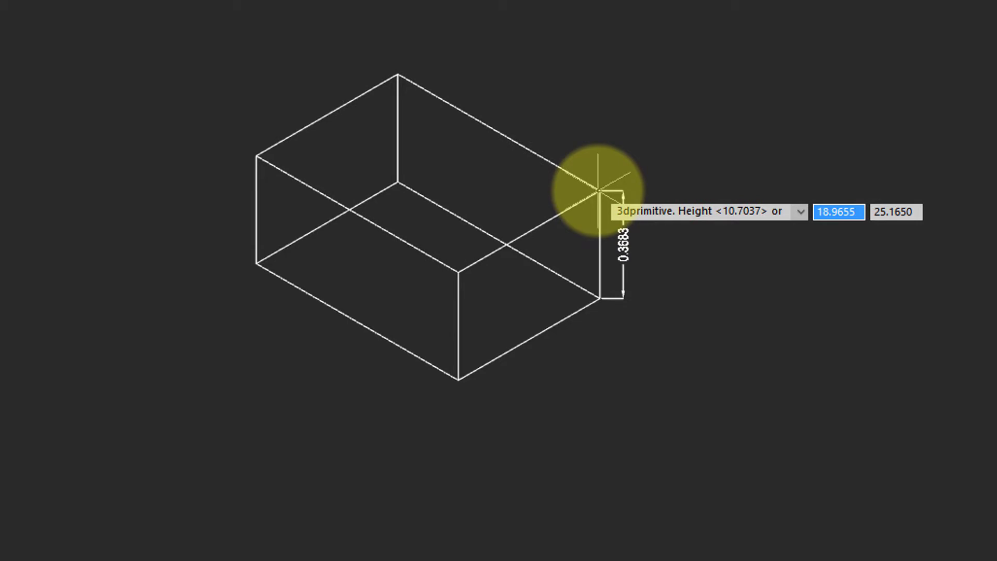
{"action": "left_click", "coordinate": [598, 190]}
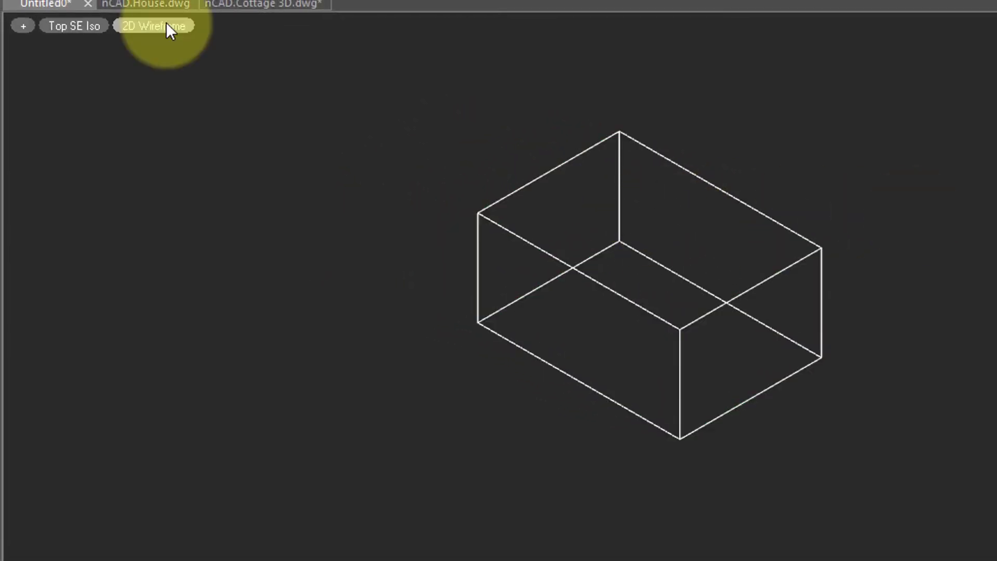
Change the visual style to Hidden line, then to Gouraud shaded with edges.
{"action": "left_click", "coordinate": [166, 24]}
{"action": "left_click", "coordinate": [204, 77]}
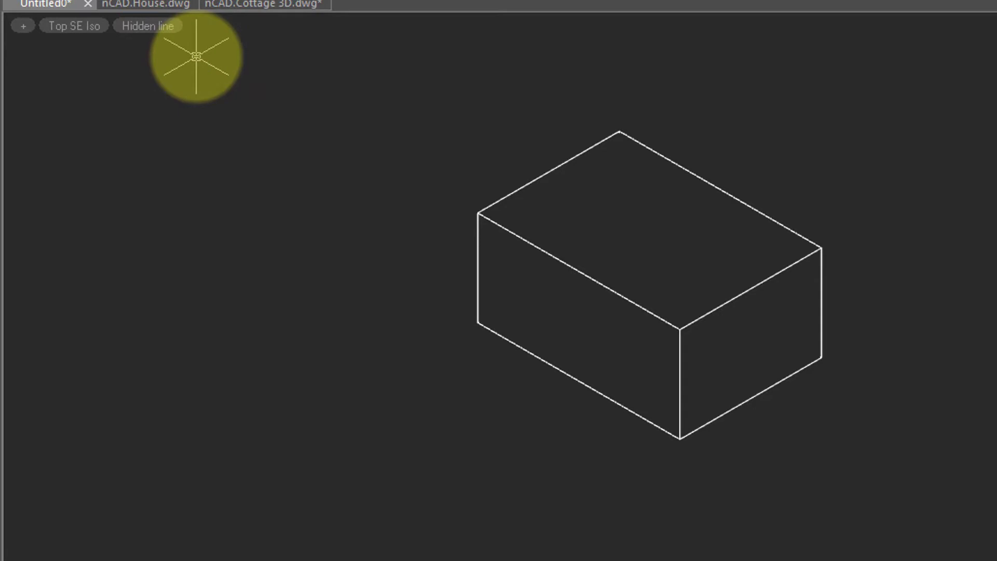
{"action": "left_click", "coordinate": [160, 28]}
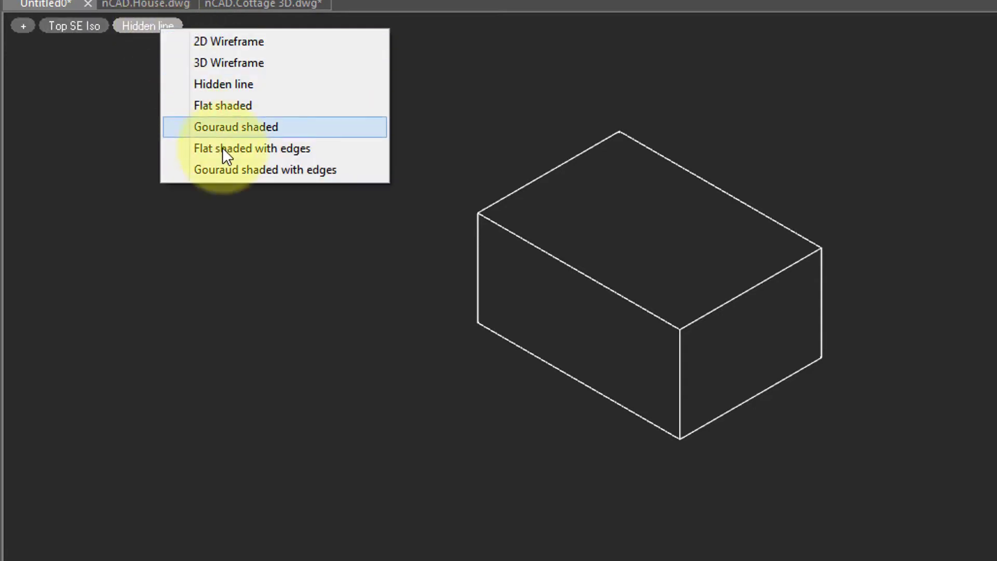
{"action": "left_click", "coordinate": [228, 170]}
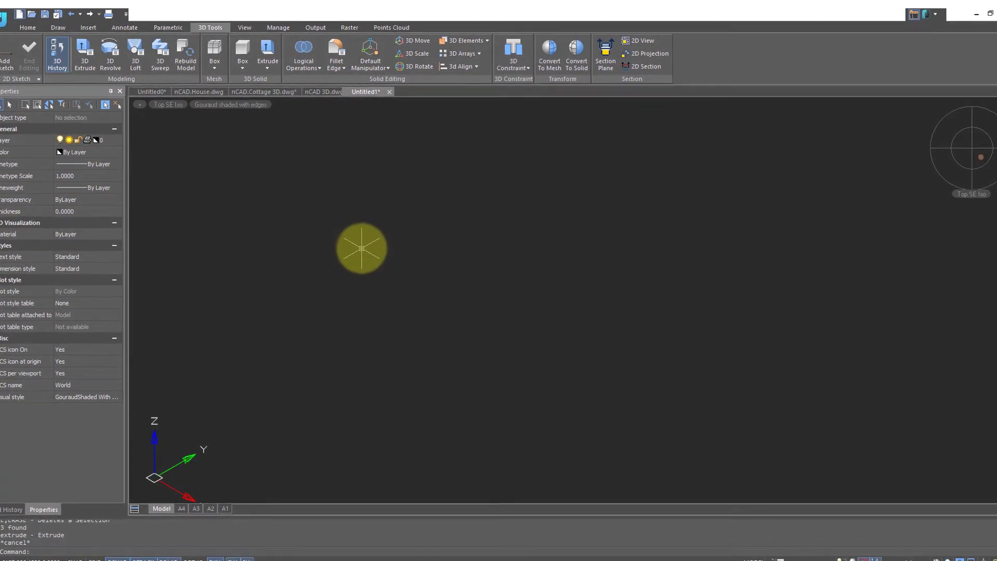
Draw a rectangle and extrude it upward into a thin flat slab.
{"action": "left_click", "coordinate": [361, 276]}
{"action": "left_click", "coordinate": [489, 290]}
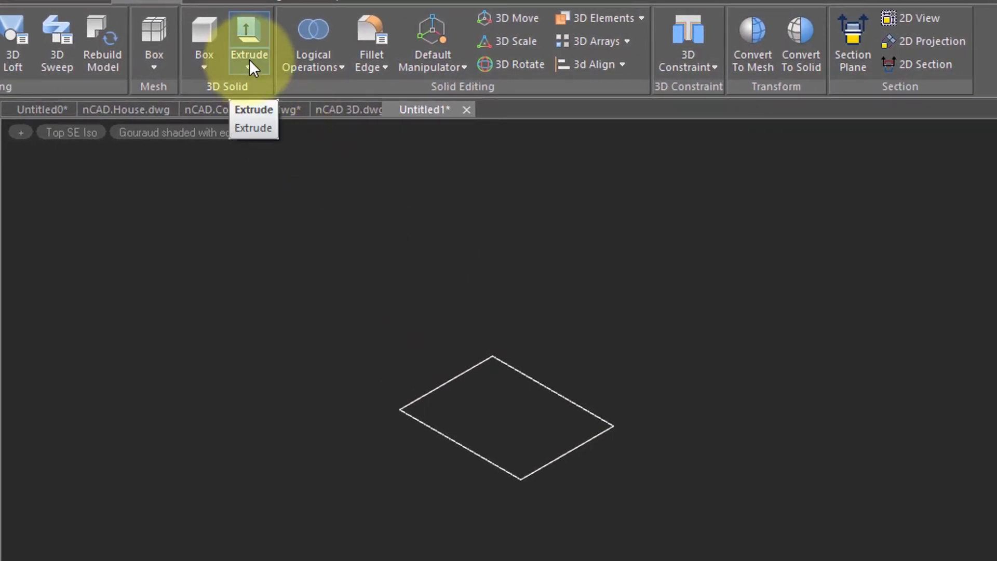
{"action": "left_click", "coordinate": [253, 31]}
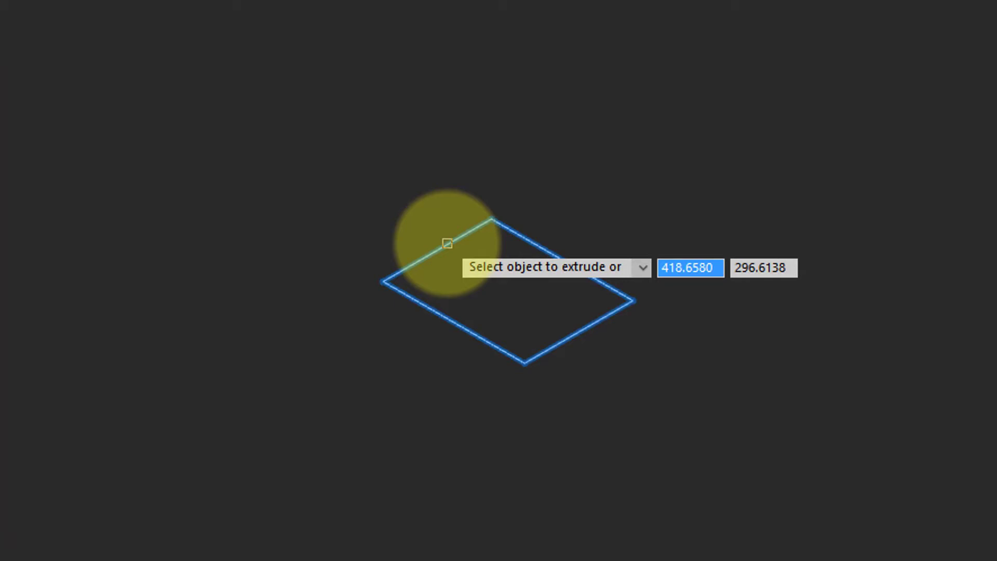
{"action": "left_click", "coordinate": [447, 243]}
{"action": "key", "text": "Return"}
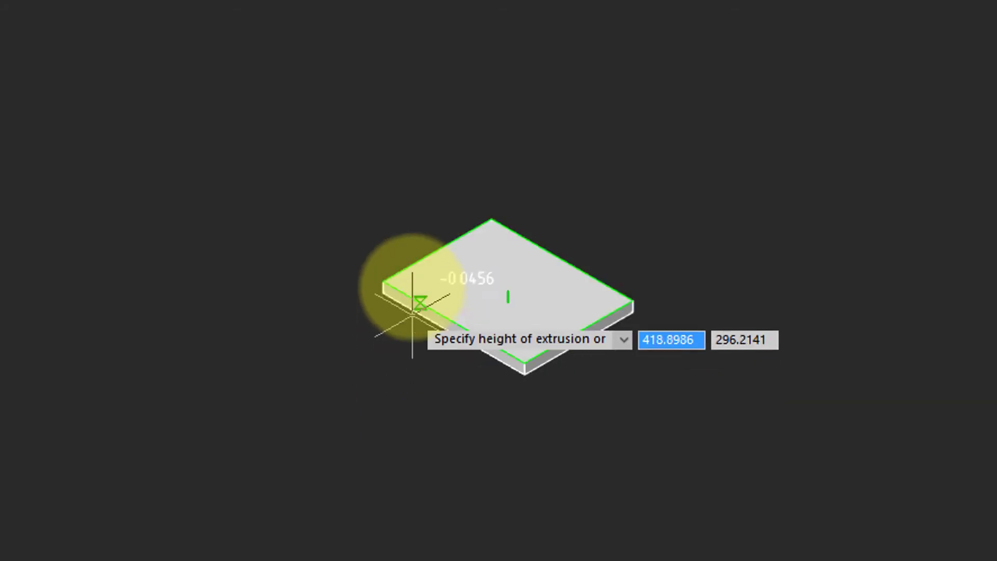
{"action": "left_click", "coordinate": [407, 185]}
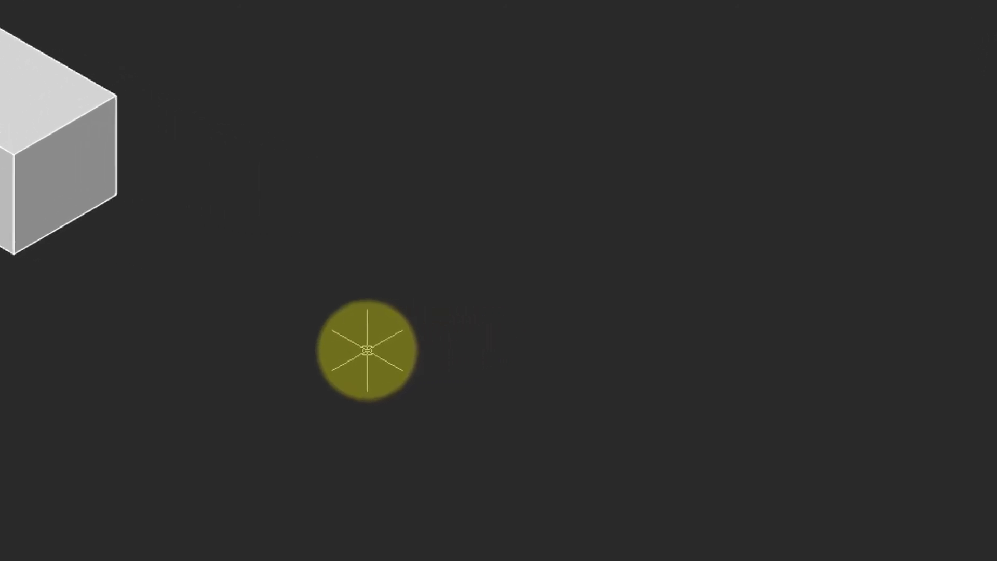
Draw a long narrow rectangle with the RECT command.
{"action": "type", "text": "rect"}
{"action": "key", "text": "Return"}
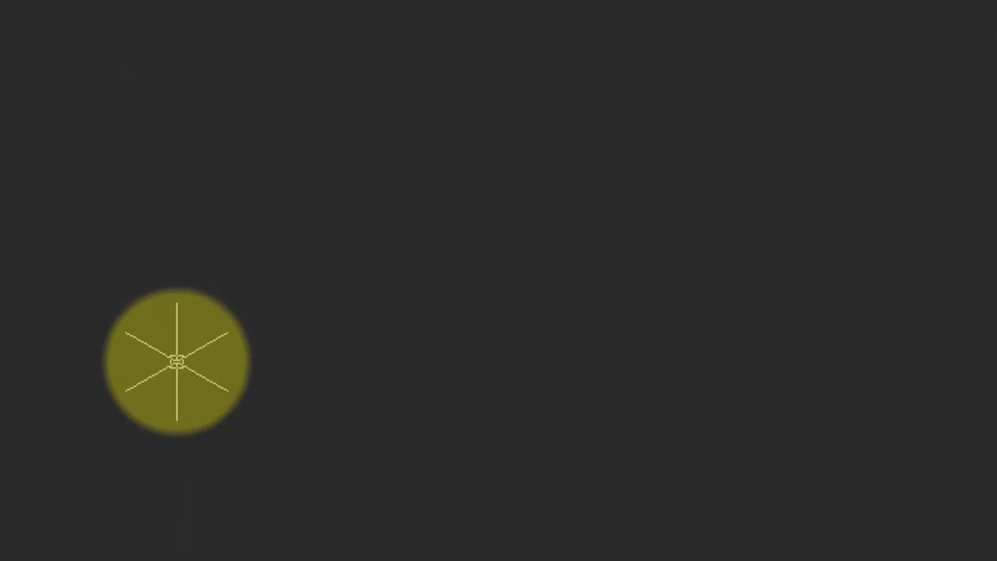
{"action": "left_click", "coordinate": [230, 274]}
{"action": "left_click", "coordinate": [515, 188]}
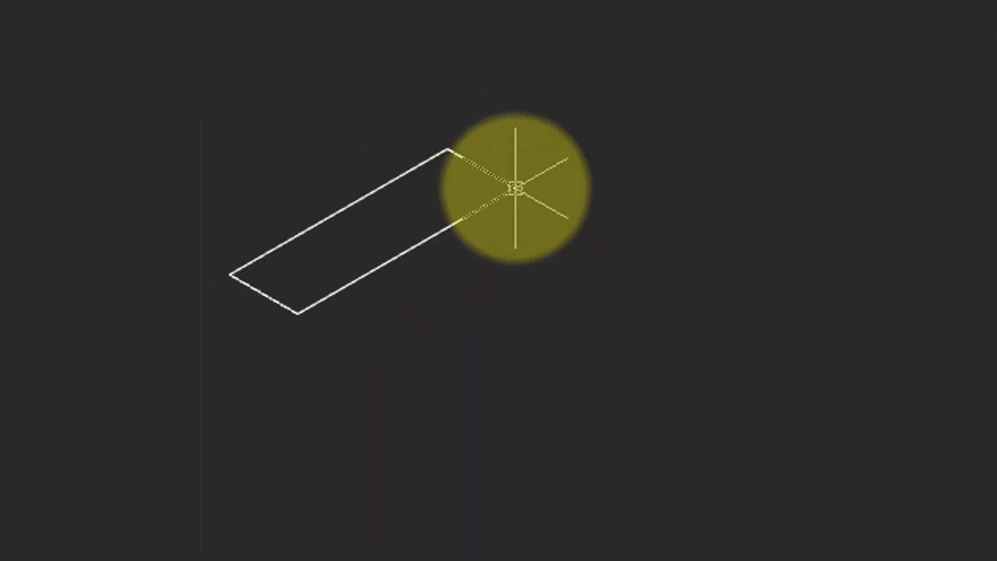
Draw a single straight line running parallel beside the rectangle.
{"action": "type", "text": "l"}
{"action": "key", "text": "Return"}
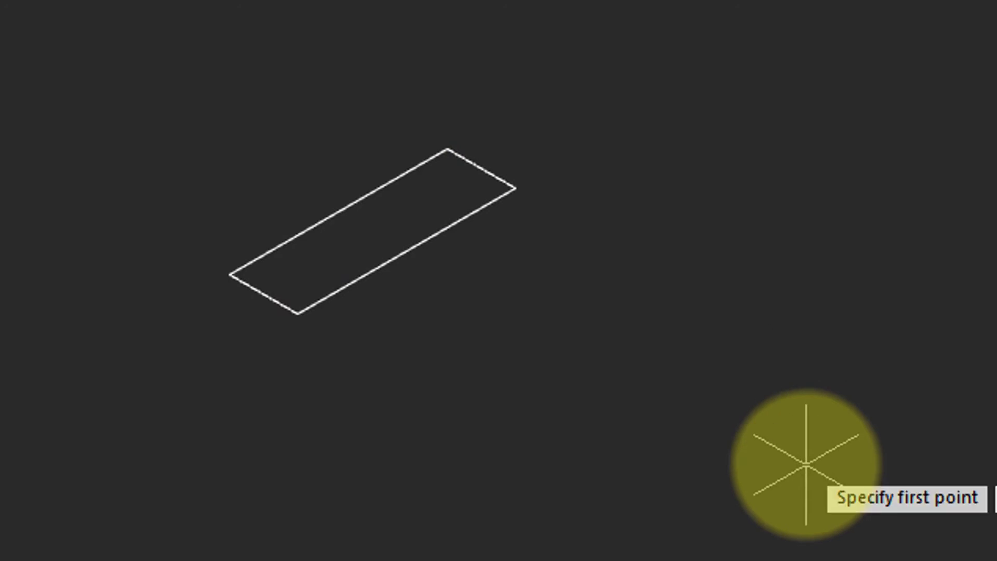
{"action": "left_click", "coordinate": [350, 362]}
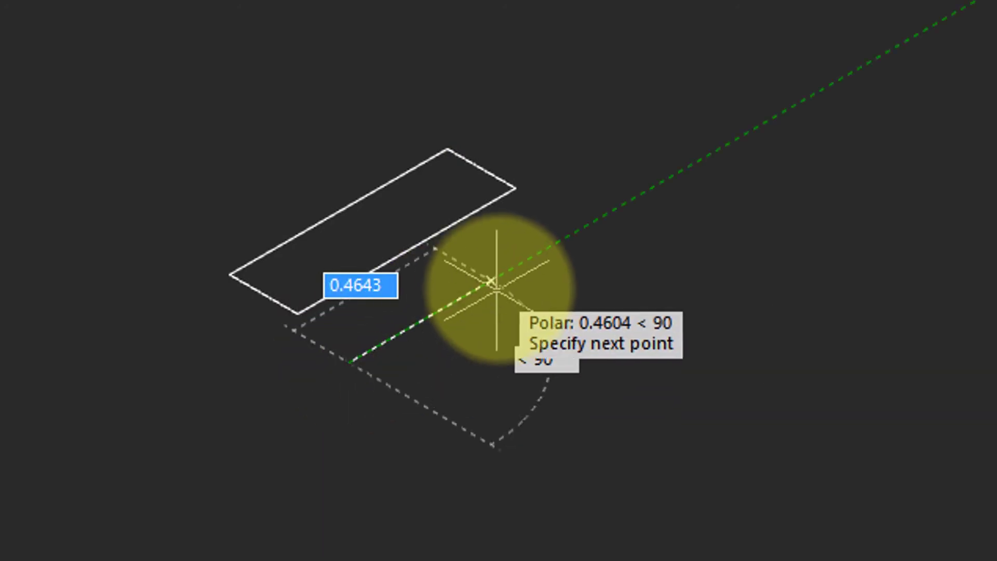
{"action": "left_click", "coordinate": [519, 265]}
{"action": "key", "text": "Escape"}
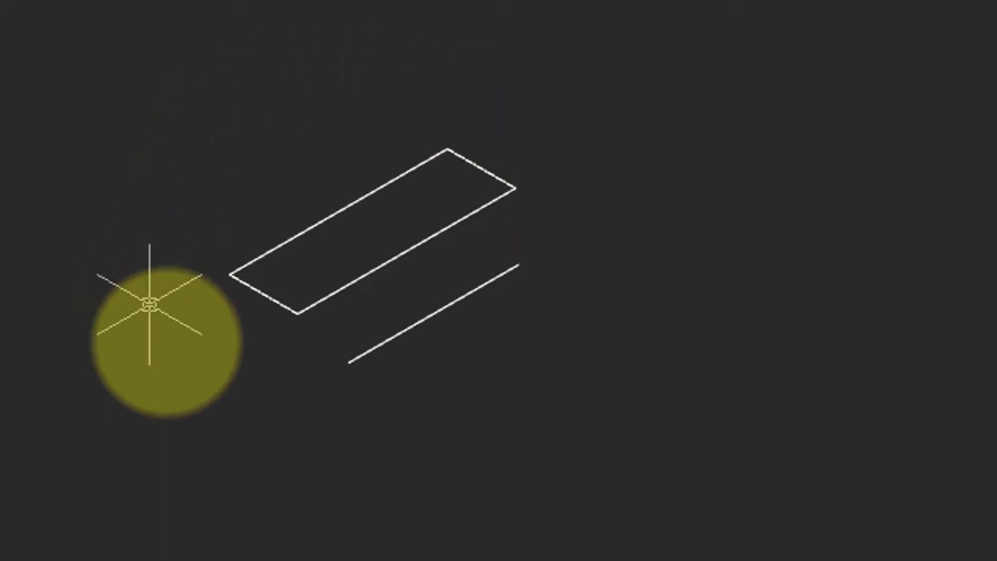
{"action": "middle_click_drag", "start_coordinate": [298, 223], "coordinate": [377, 262]}
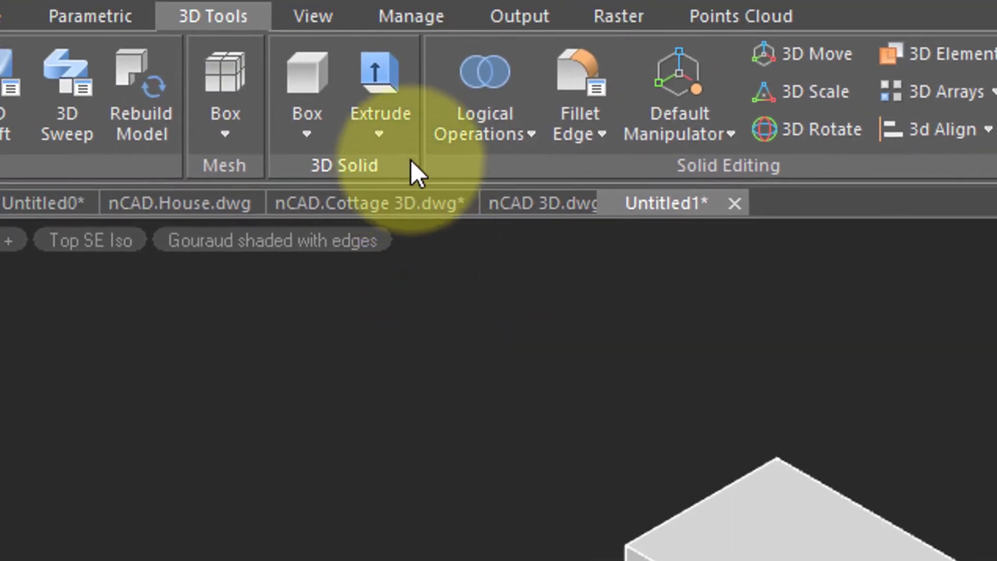
Revolve the rectangle about the line's two endpoints into an arched half-cylinder shell.
{"action": "left_click", "coordinate": [401, 138]}
{"action": "left_click", "coordinate": [419, 238]}
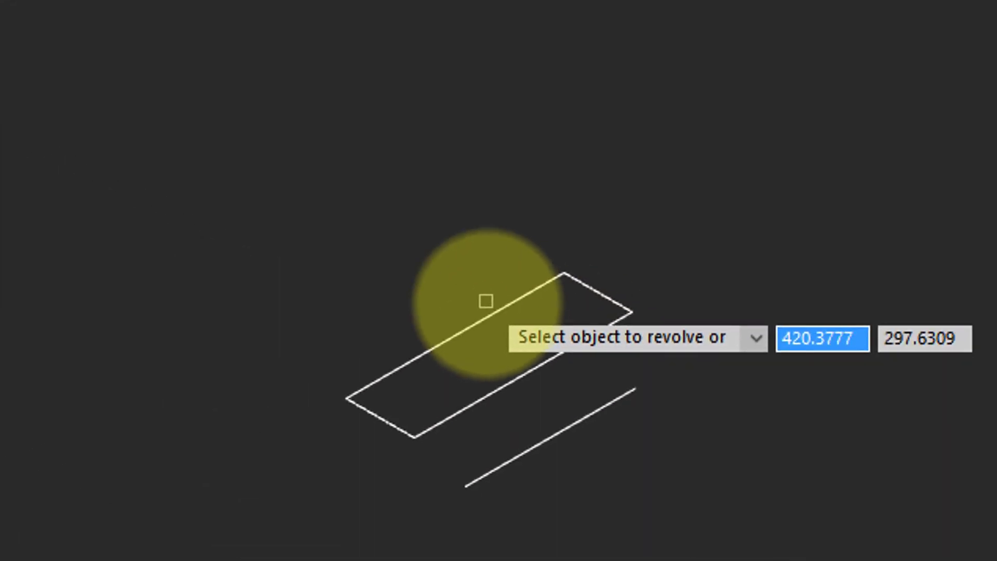
{"action": "left_click", "coordinate": [486, 301]}
{"action": "key", "text": "Return"}
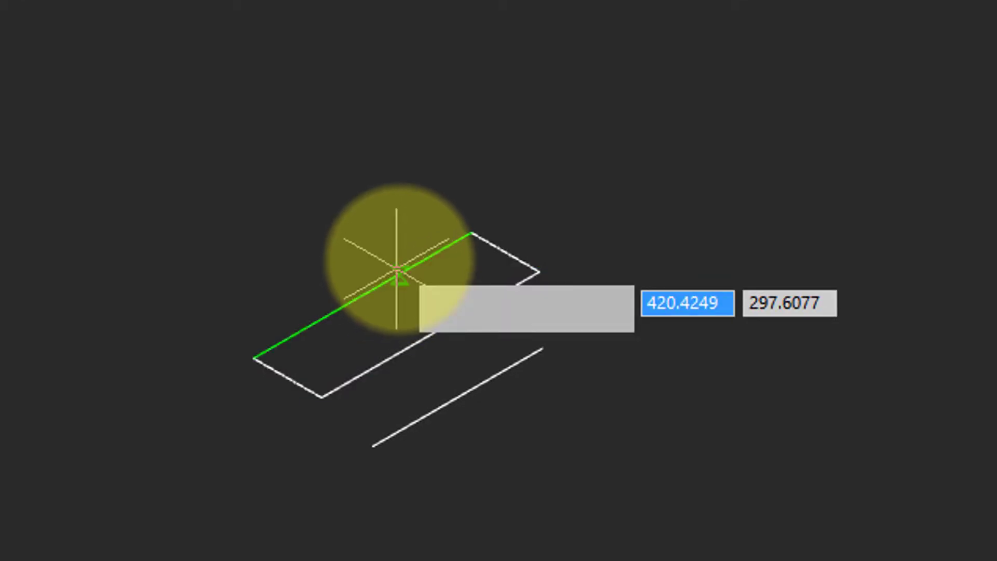
{"action": "left_click", "coordinate": [374, 446]}
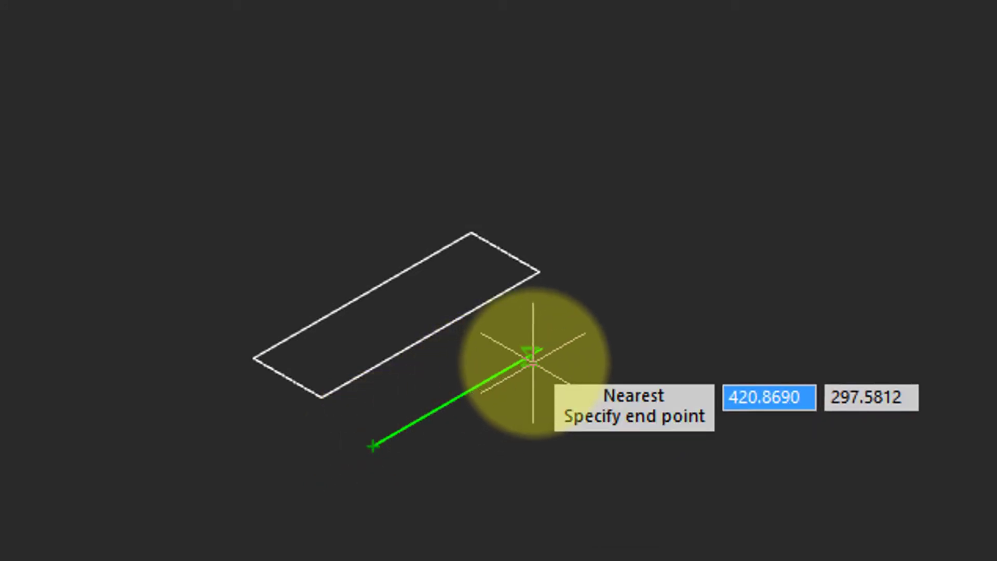
{"action": "left_click", "coordinate": [542, 350]}
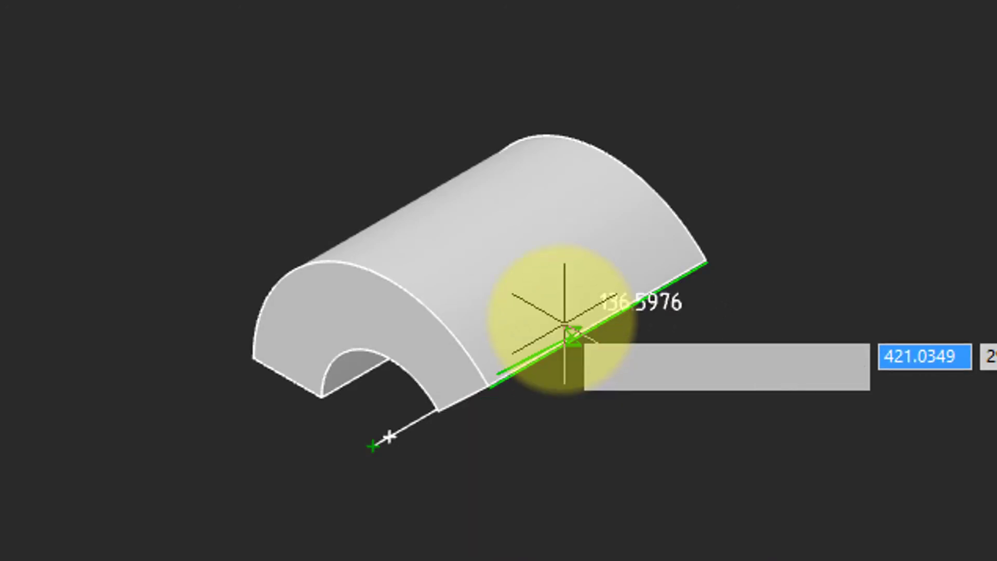
{"action": "left_click", "coordinate": [555, 305]}
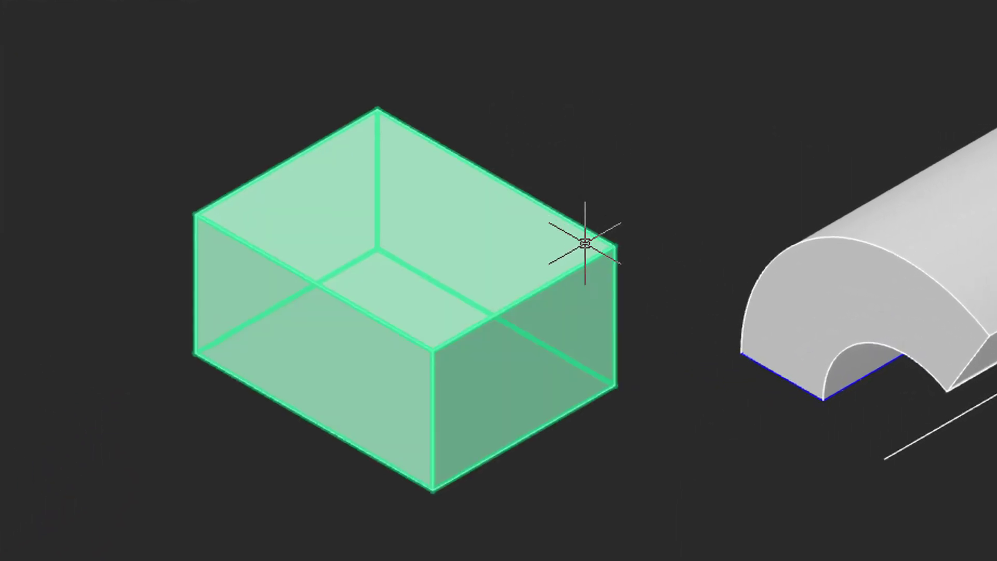
Stretch the box's top face upward, its top corner by 0.075, and its top-edge midpoint.
{"action": "left_click", "coordinate": [588, 260]}
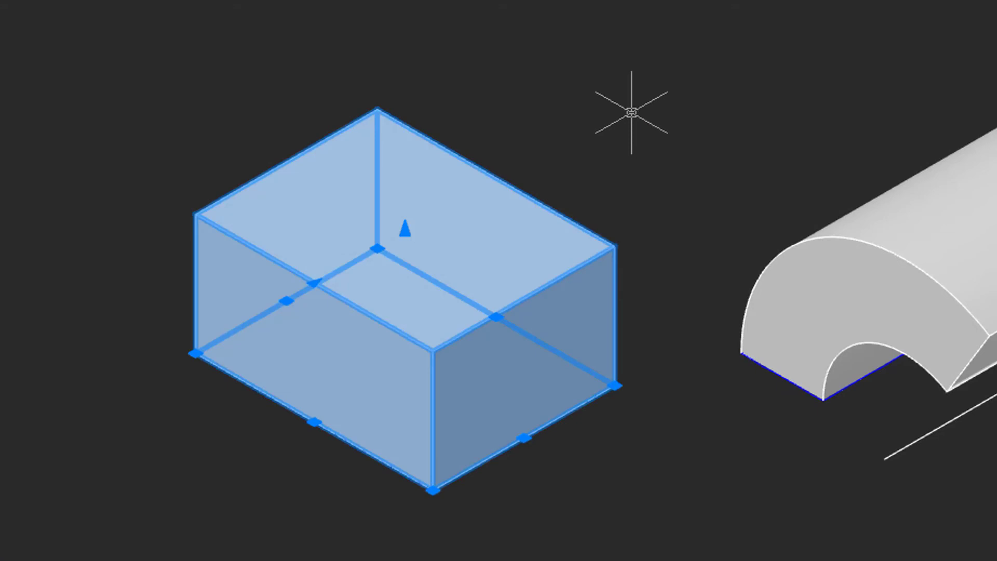
{"action": "left_click", "coordinate": [405, 230]}
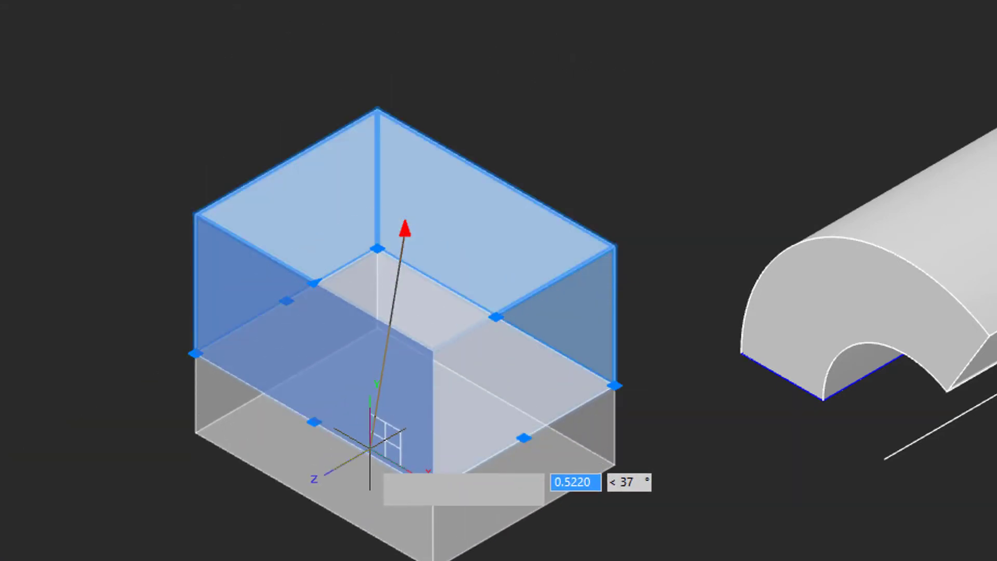
{"action": "left_click", "coordinate": [363, 497]}
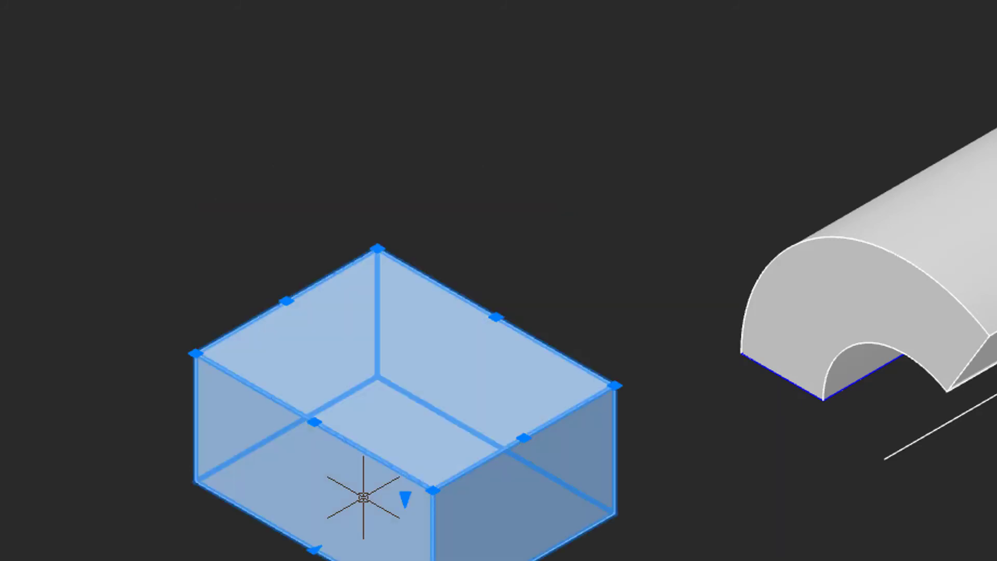
{"action": "left_click", "coordinate": [377, 249]}
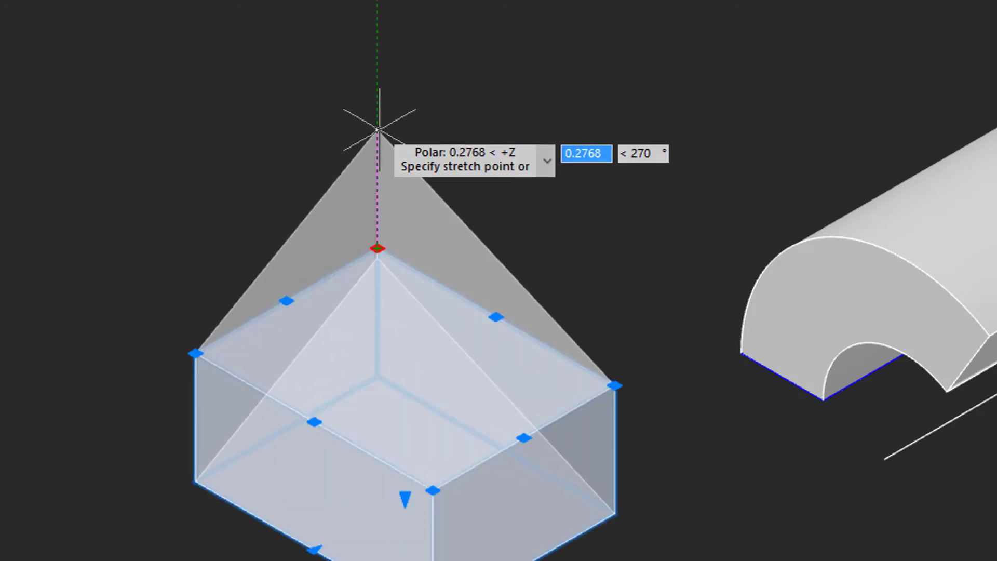
{"action": "type", "text": "0.075"}
{"action": "key", "text": "Return"}
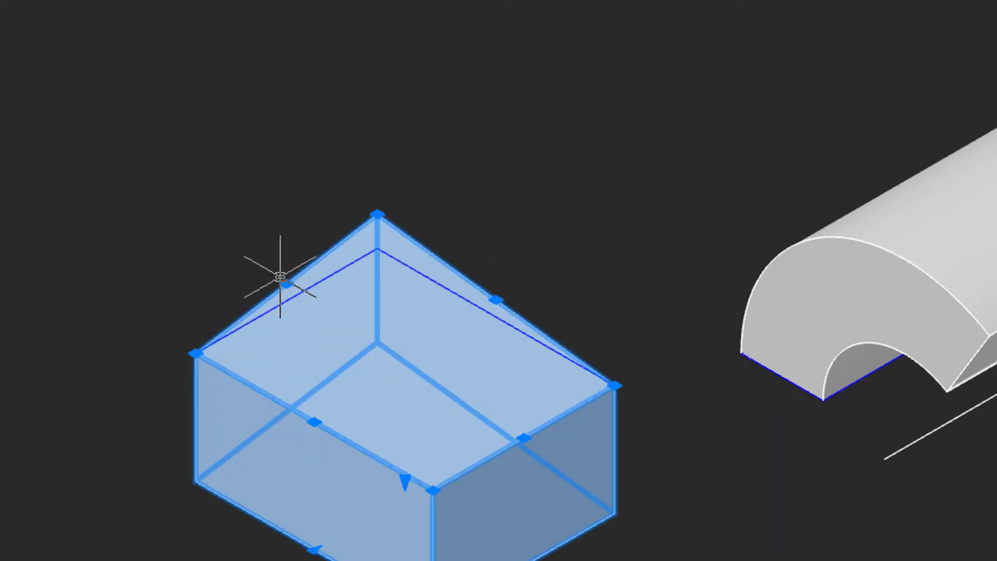
{"action": "left_click", "coordinate": [314, 422]}
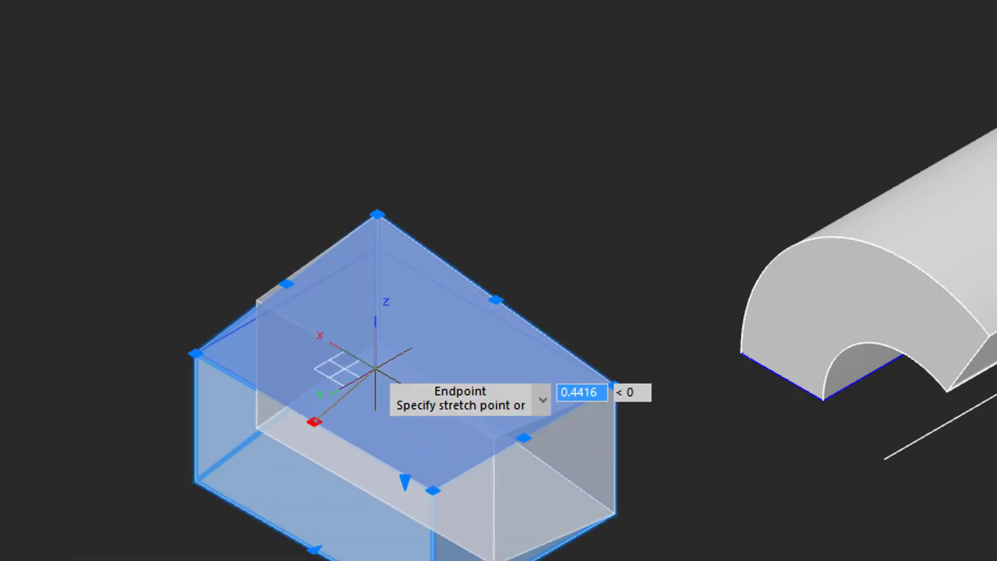
{"action": "left_click", "coordinate": [423, 378]}
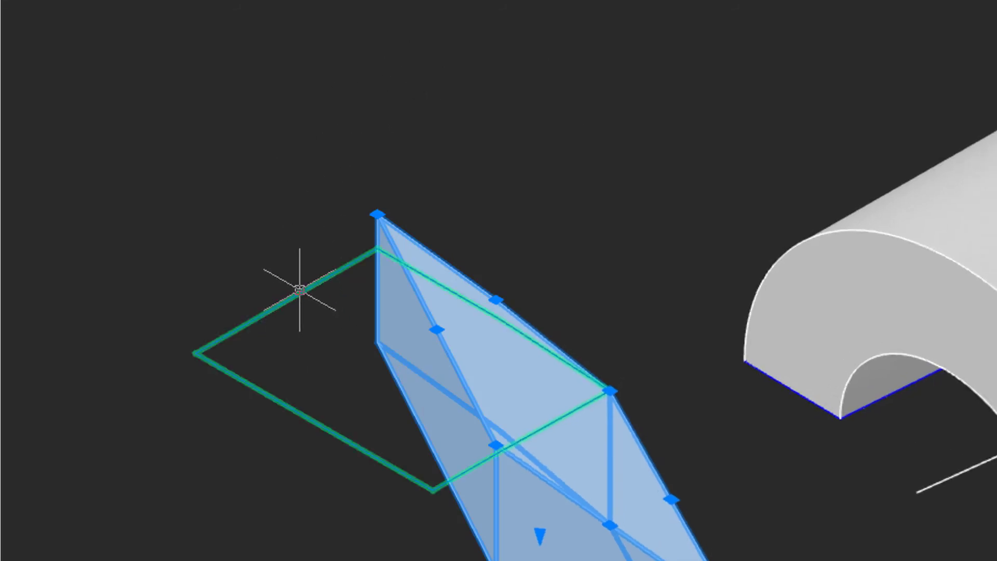
{"action": "key", "text": "Escape"}
Pull the half-cylinder's side face and arched end face inward to shorten it.
{"action": "left_click", "coordinate": [729, 104]}
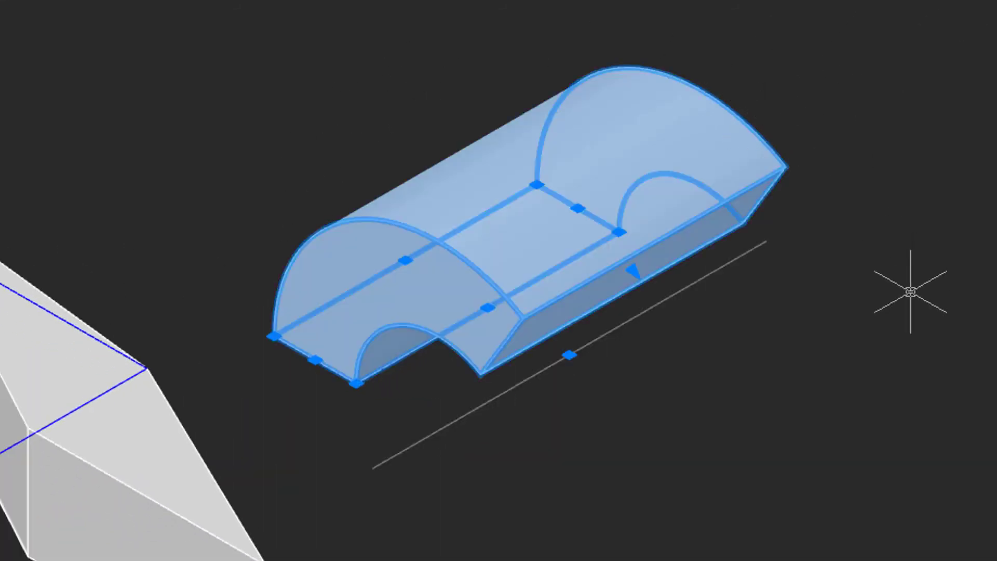
{"action": "left_click", "coordinate": [633, 271]}
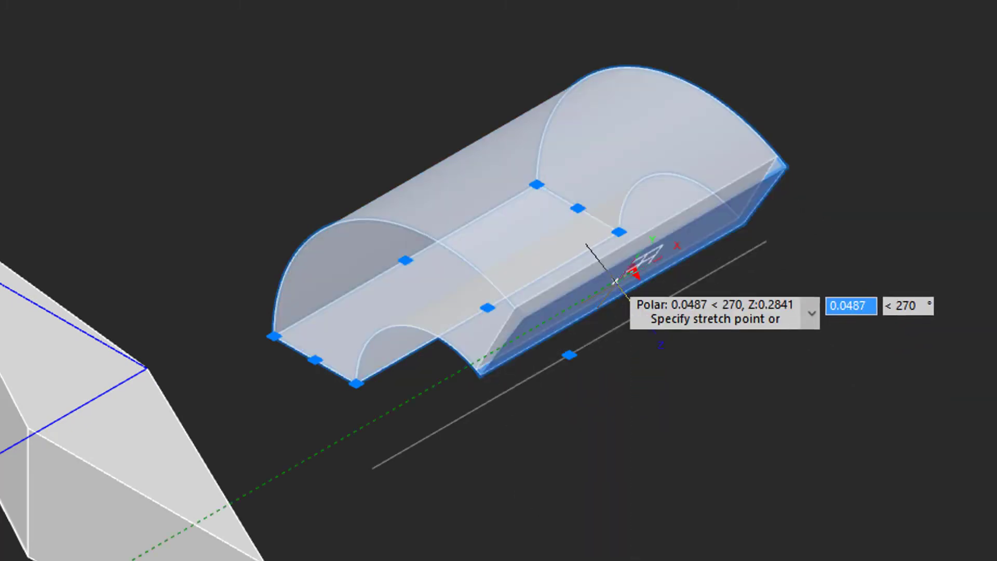
{"action": "left_click", "coordinate": [569, 355]}
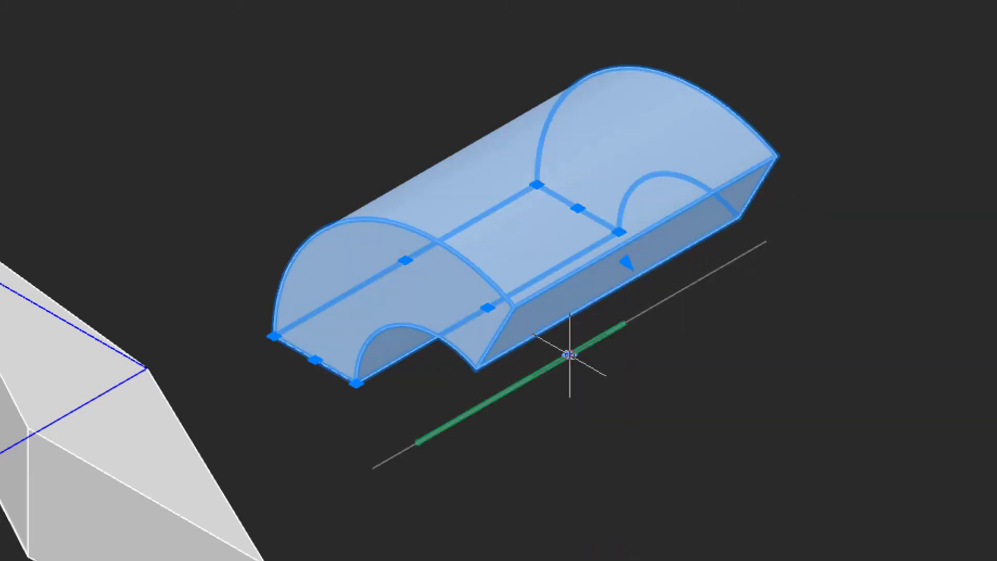
{"action": "left_click", "coordinate": [570, 355]}
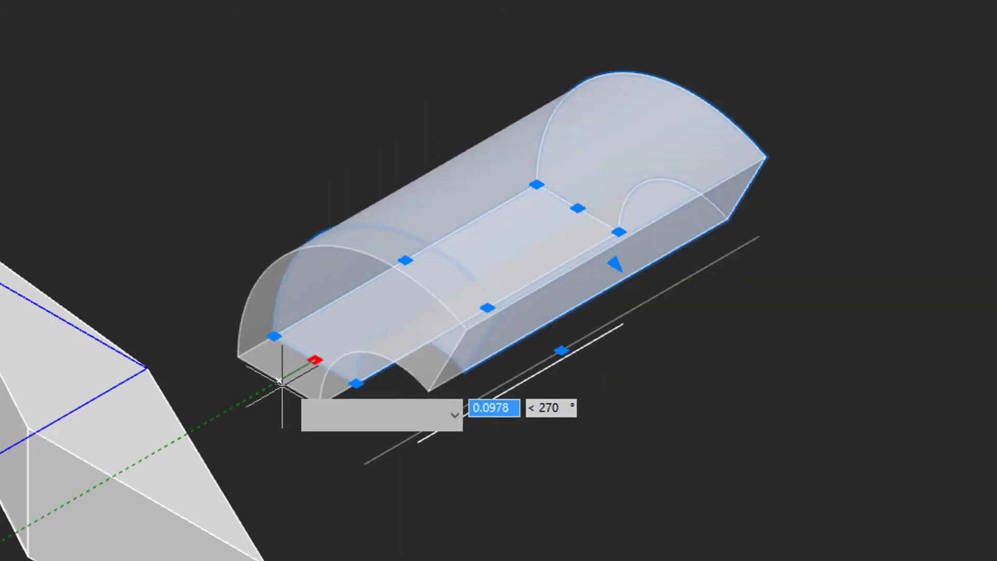
{"action": "left_click", "coordinate": [370, 318]}
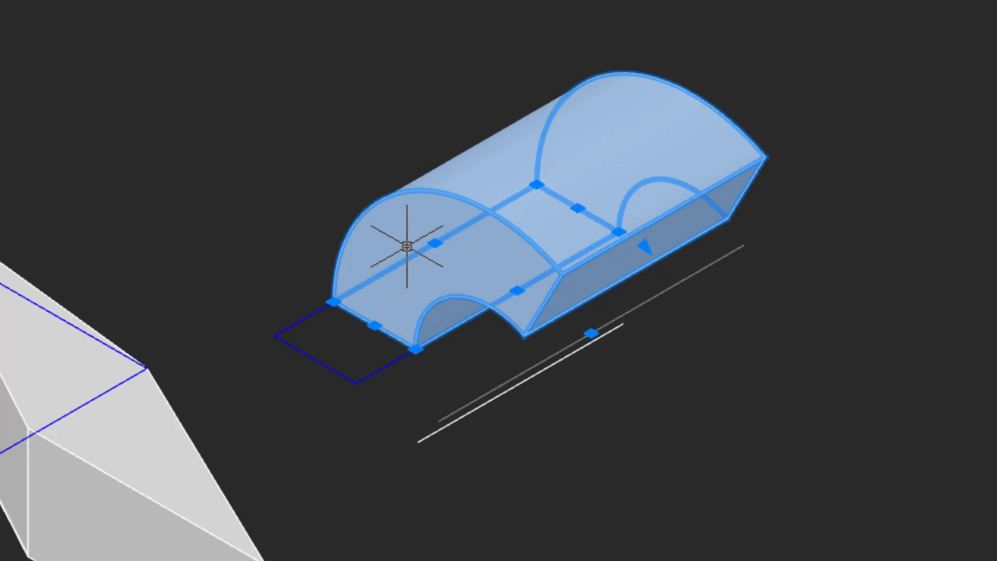
{"action": "left_click", "coordinate": [435, 243]}
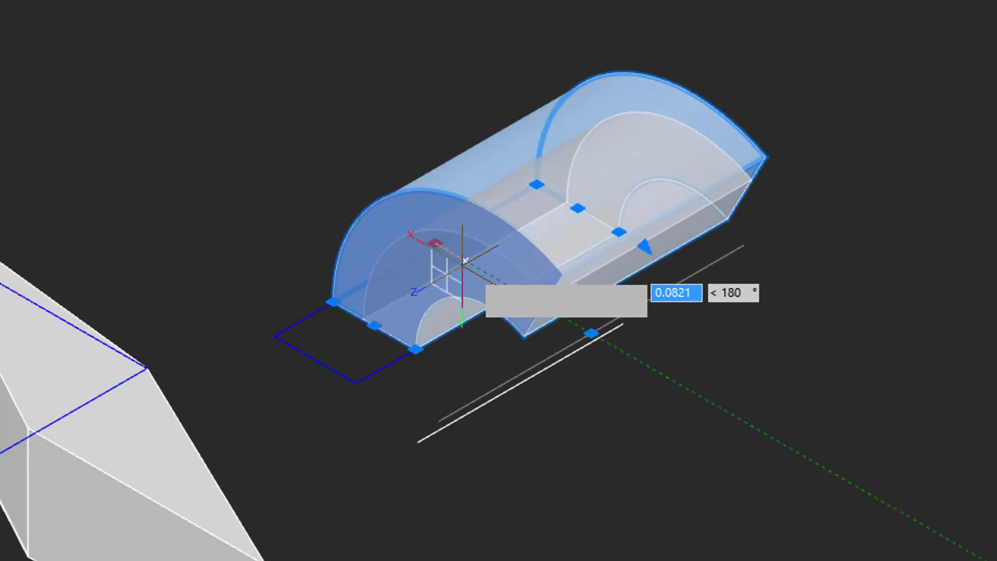